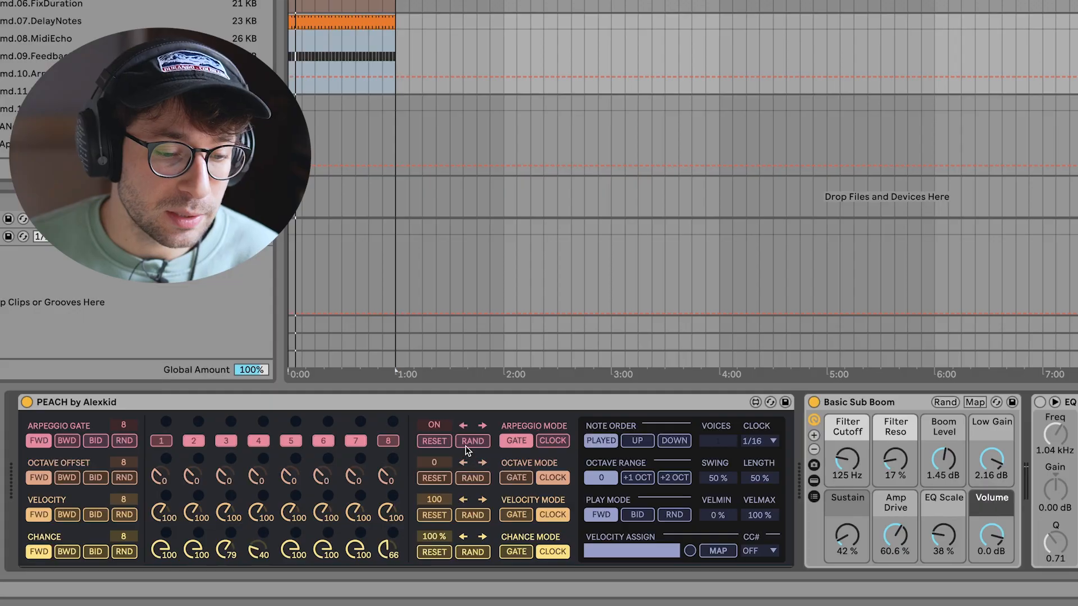
Step: Play the bass clip and randomize PEACH's arpeggio gate pattern and octave offsets, toggling gate step 5 in between
{"action": "key", "text": "space"}
{"action": "left_click", "coordinate": [467, 450]}
{"action": "left_click", "coordinate": [467, 449]}
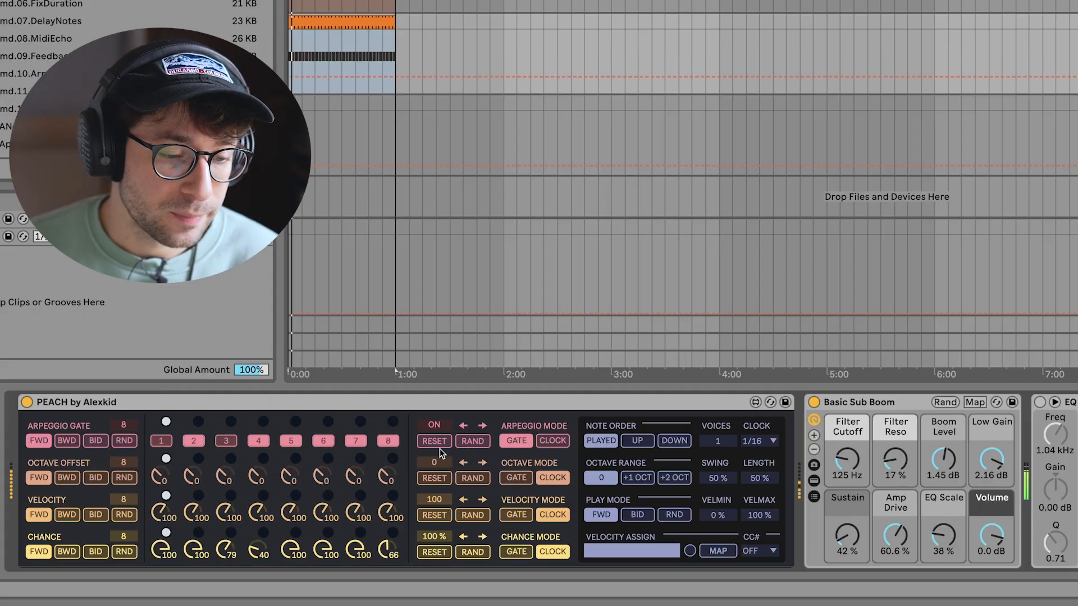
{"action": "left_click", "coordinate": [299, 442]}
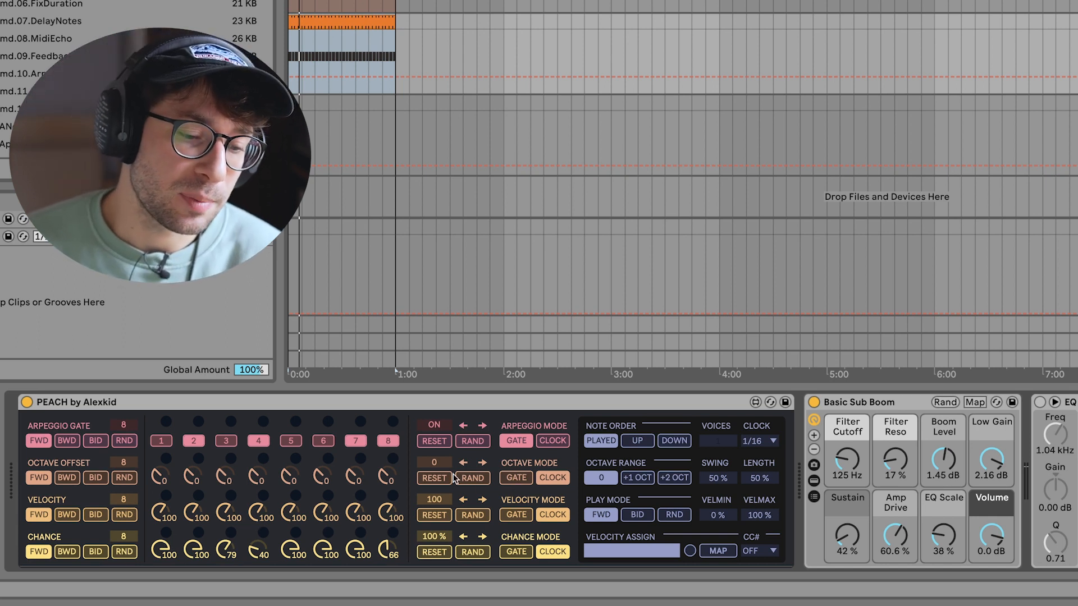
{"action": "left_click", "coordinate": [474, 477]}
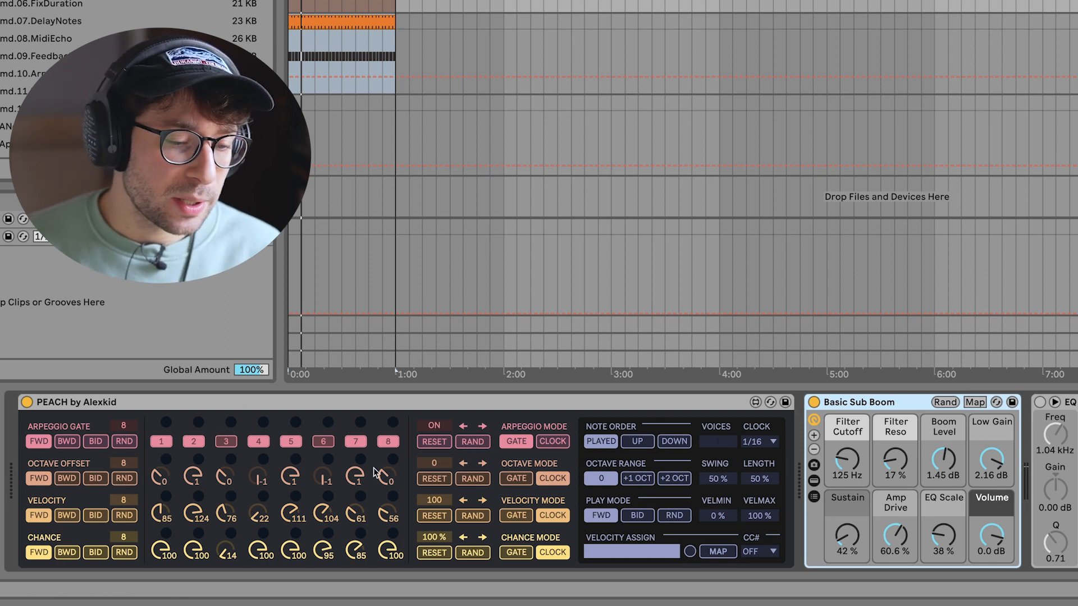
Step: Open the orange bass clip, add a G#1 note at its start and extend the note over the whole bar
{"action": "double_click", "coordinate": [328, 17]}
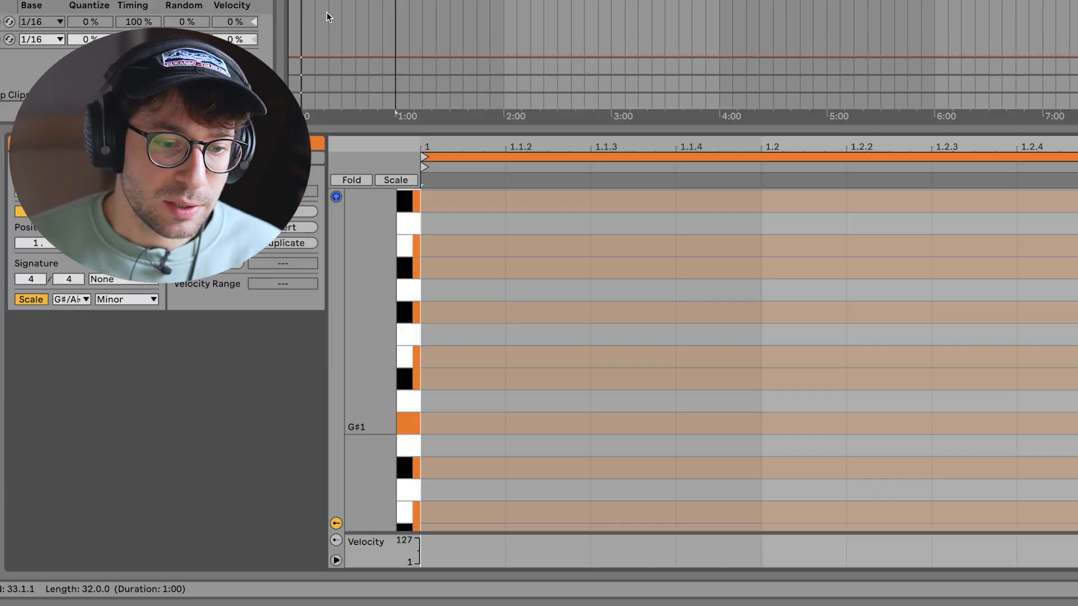
{"action": "double_click", "coordinate": [450, 429]}
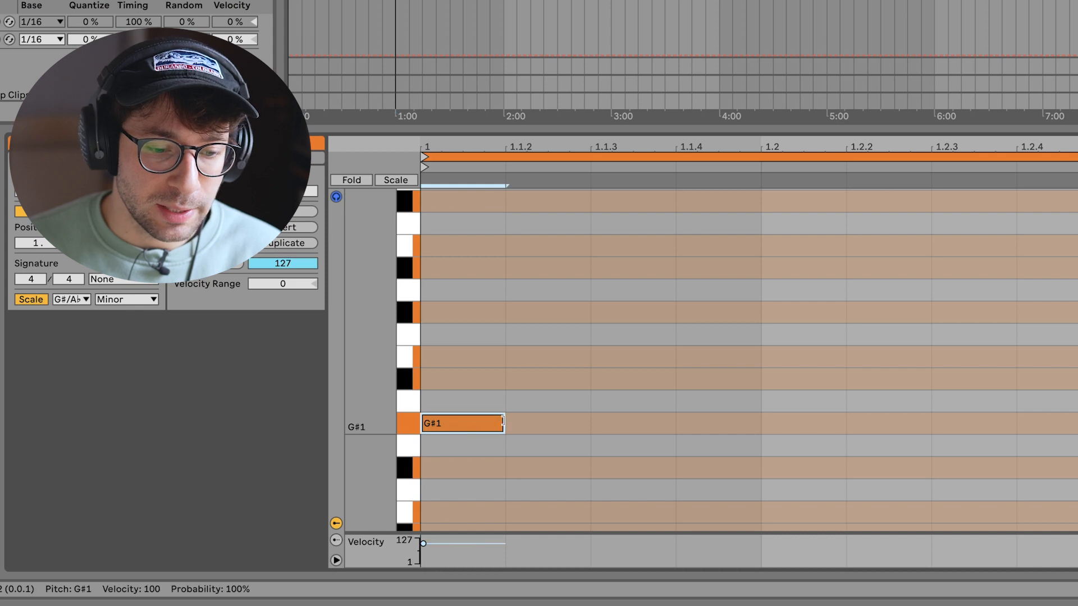
{"action": "left_click_drag", "start_coordinate": [503, 422], "coordinate": [1076, 422]}
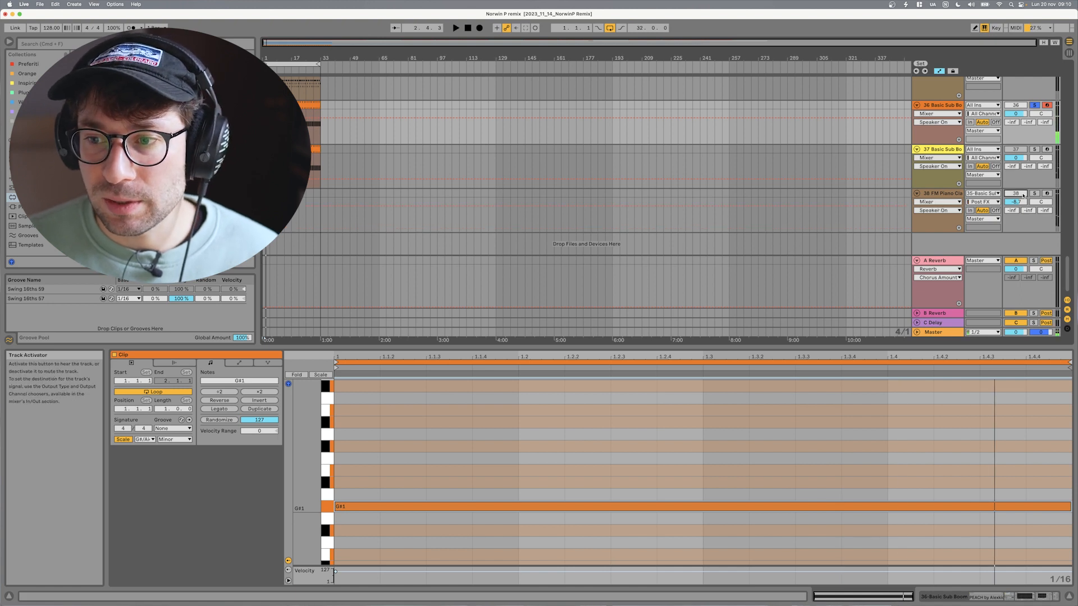
Step: Unsolo track 36 to hear the bass together with the other tracks, and hide the clip view
{"action": "left_click", "coordinate": [1035, 105]}
{"action": "scroll", "coordinate": [983, 136], "scroll_direction": "up", "scroll_amount": 3}
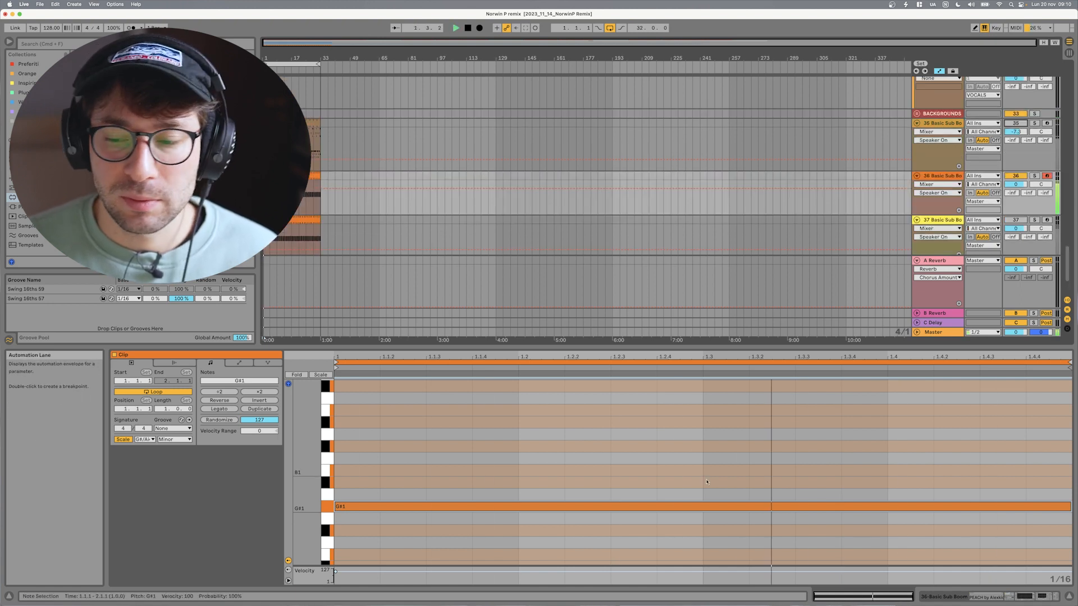
{"action": "left_click", "coordinate": [1069, 596]}
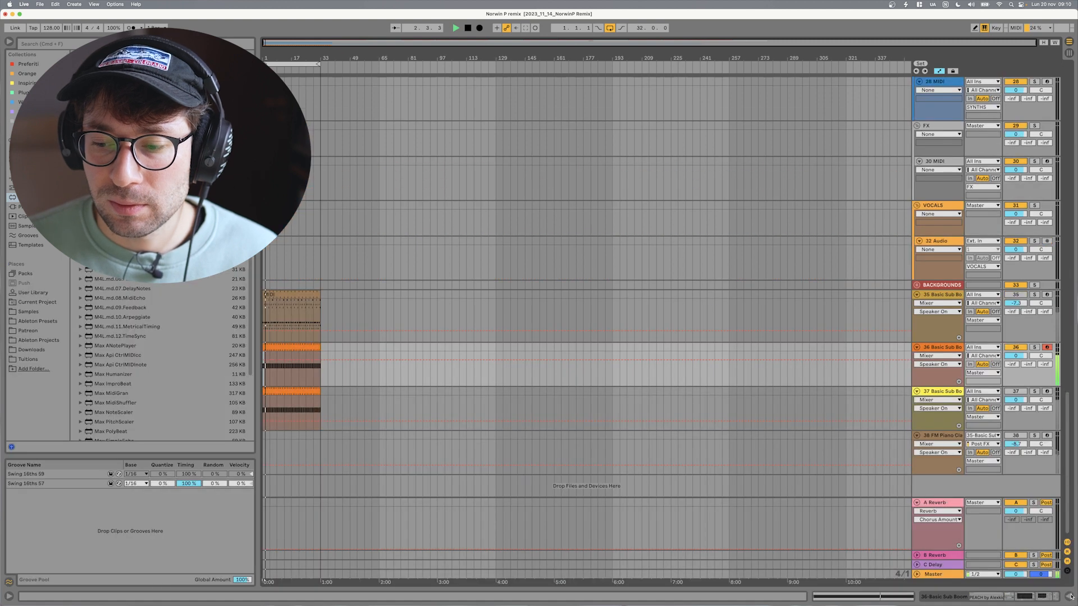
Step: Reopen the bass clip, shorten the G#1 note to three sixteenths, and place F#1 copies of it at 1.2.2 and 1.3.2
{"action": "double_click", "coordinate": [287, 354]}
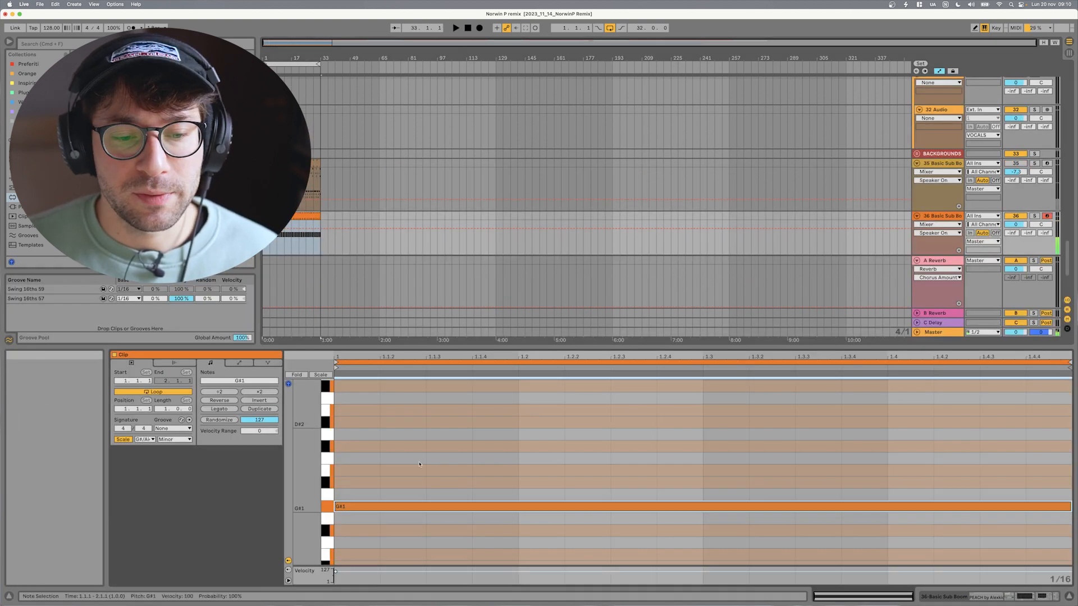
{"action": "left_click_drag", "start_coordinate": [1072, 509], "coordinate": [491, 518]}
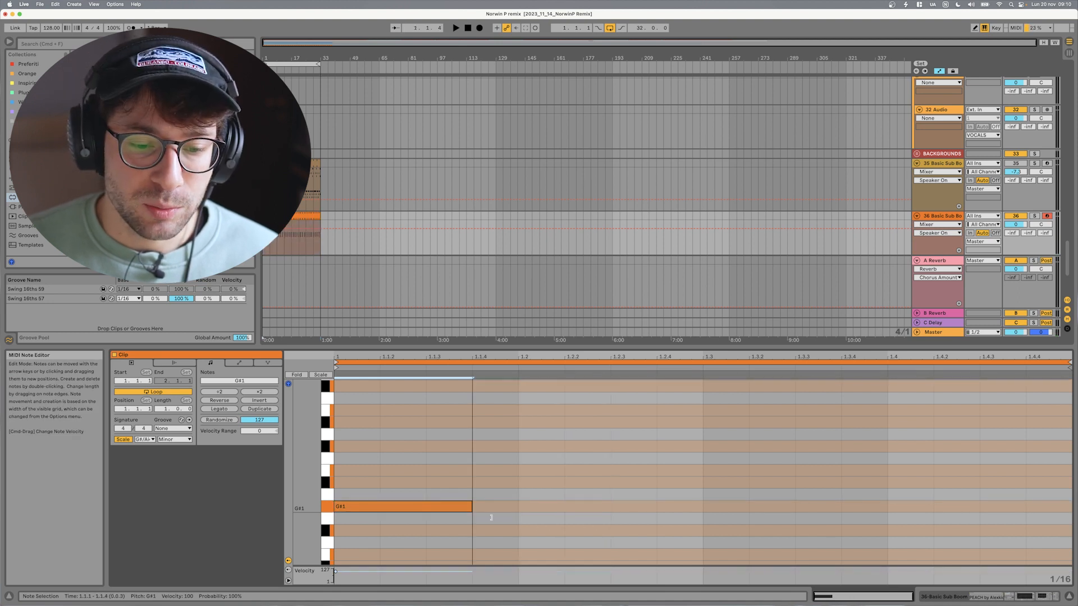
{"action": "scroll", "coordinate": [615, 510], "scroll_direction": "down", "scroll_amount": 2}
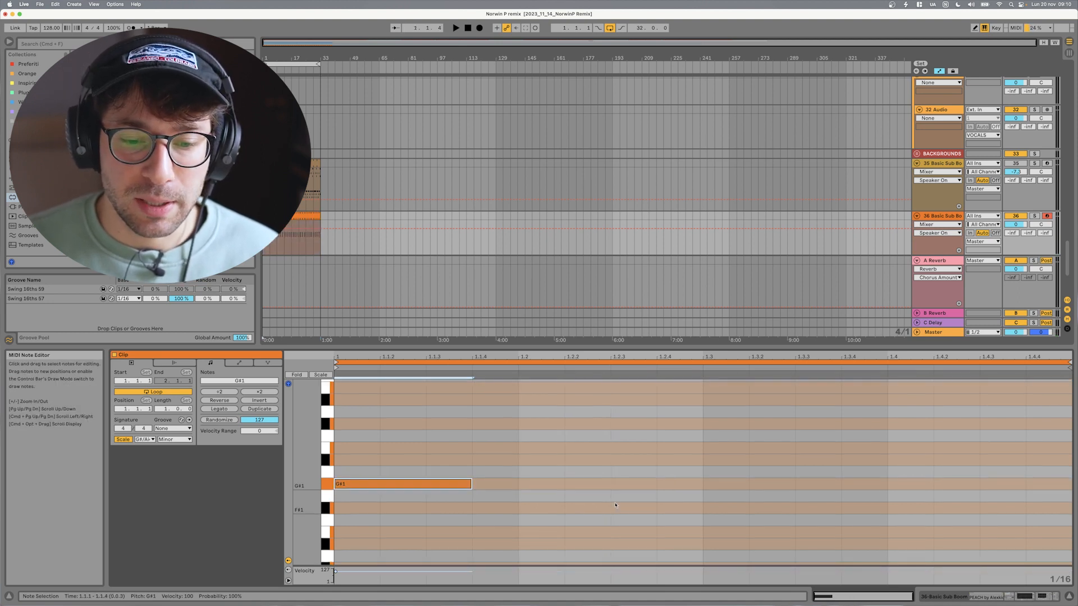
{"action": "left_click_drag", "start_coordinate": [379, 488], "coordinate": [616, 511]}
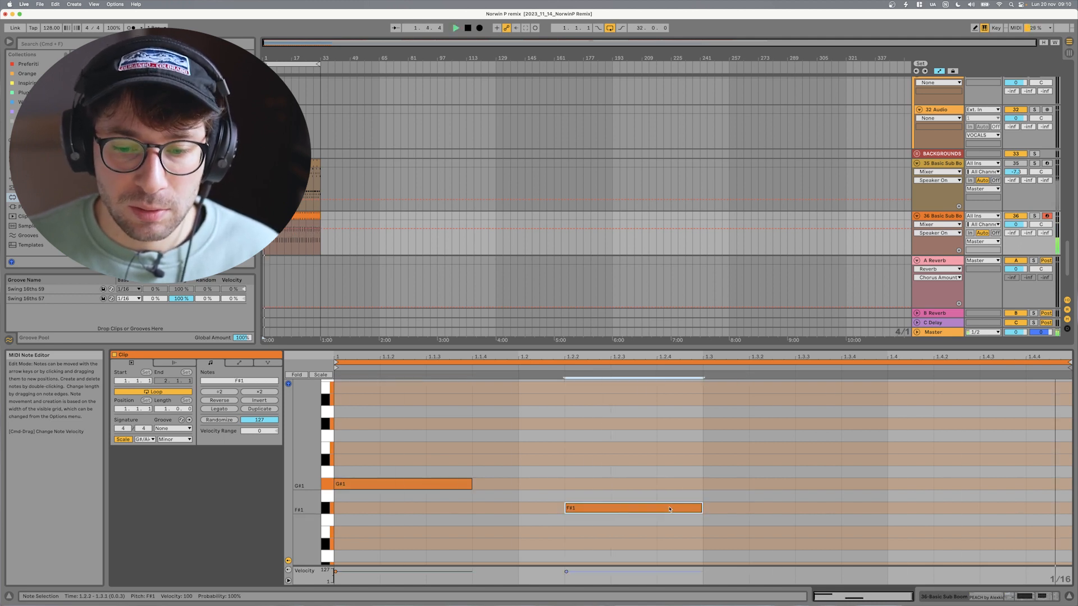
{"action": "left_click_drag", "start_coordinate": [645, 512], "coordinate": [881, 507]}
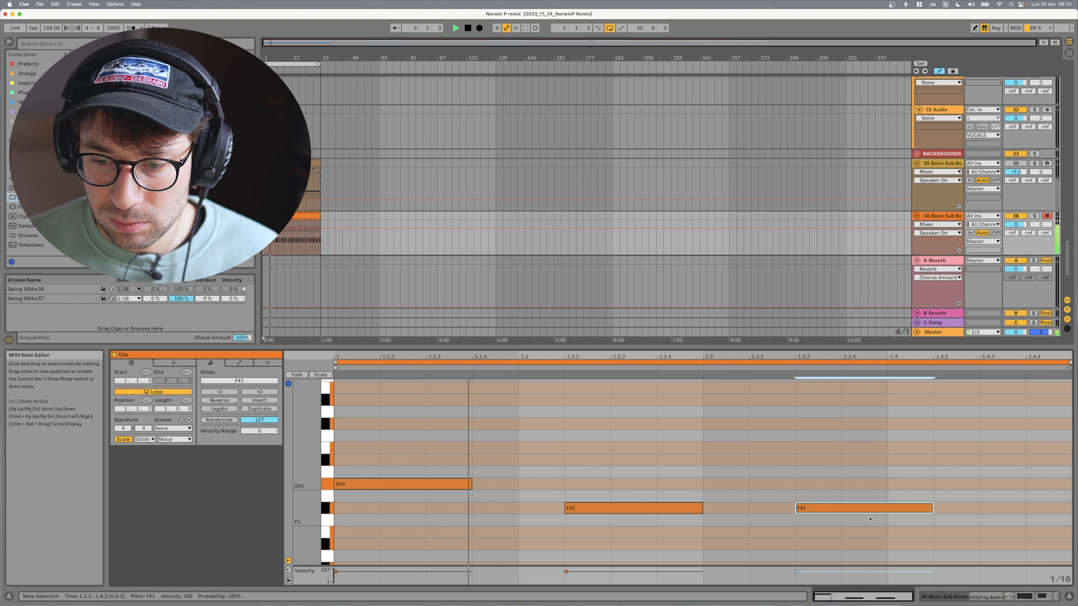
{"action": "left_click_drag", "start_coordinate": [879, 510], "coordinate": [860, 511]}
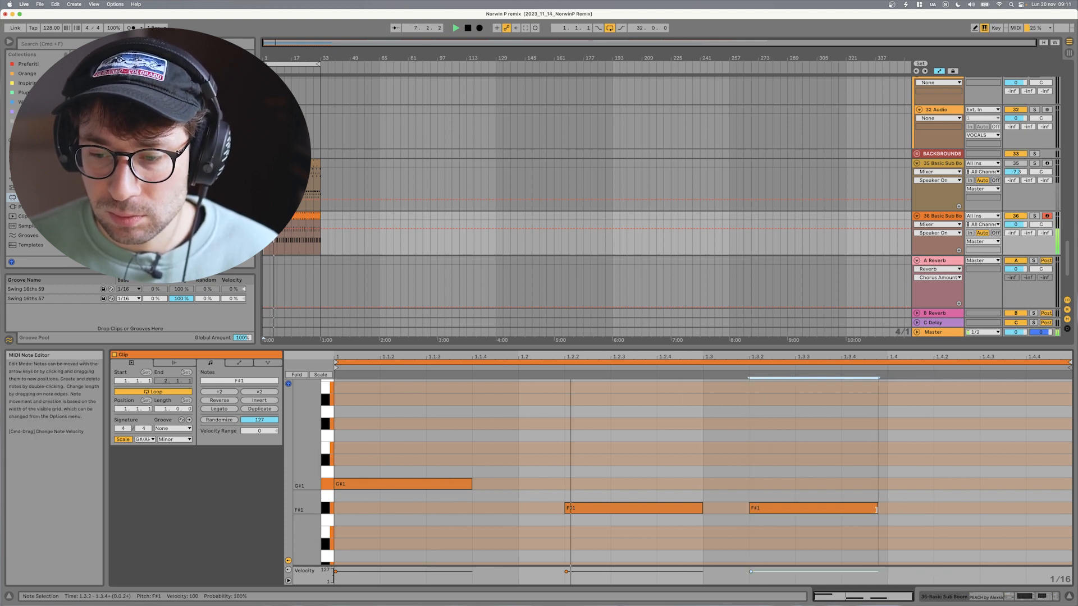
Step: Add a C#2 copy of the second F#1 note at the end of the bar and shorten it
{"action": "left_click_drag", "start_coordinate": [831, 510], "coordinate": [1008, 425]}
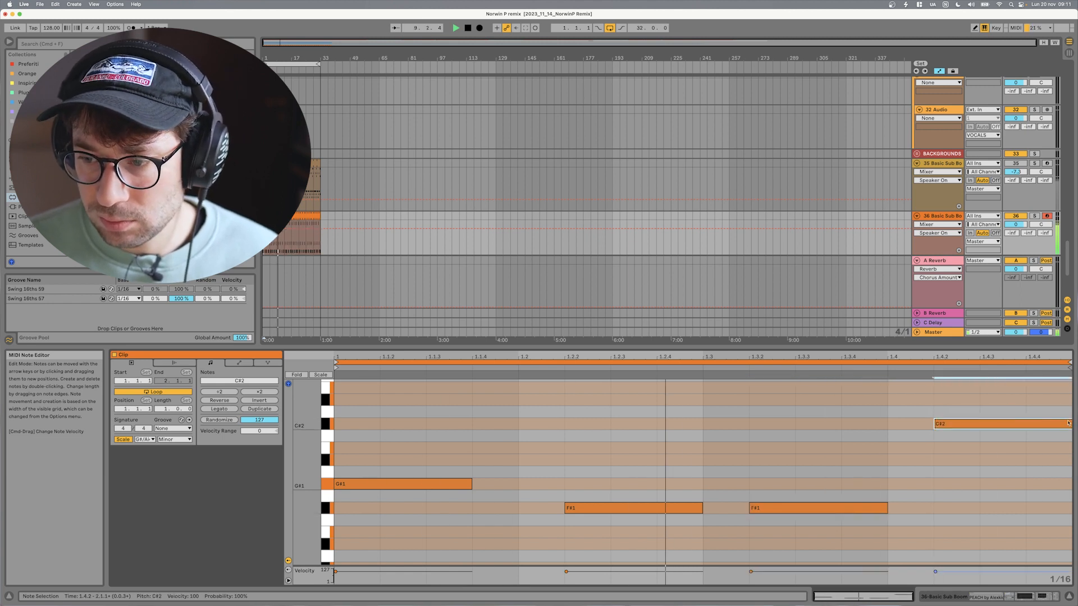
{"action": "left_click_drag", "start_coordinate": [1072, 425], "coordinate": [975, 428]}
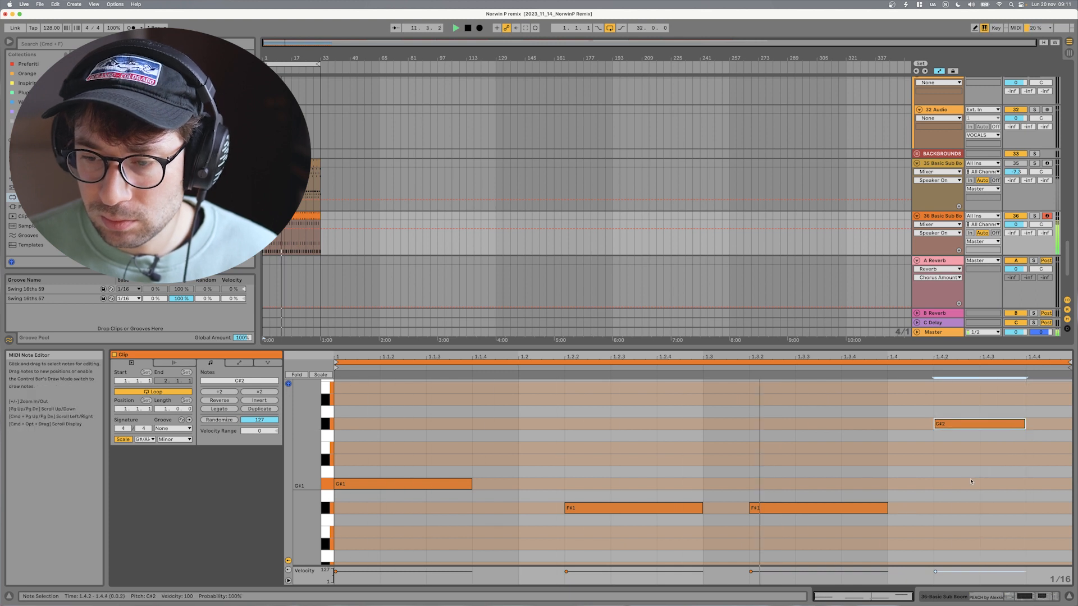
{"action": "left_click_drag", "start_coordinate": [996, 423], "coordinate": [1042, 423]}
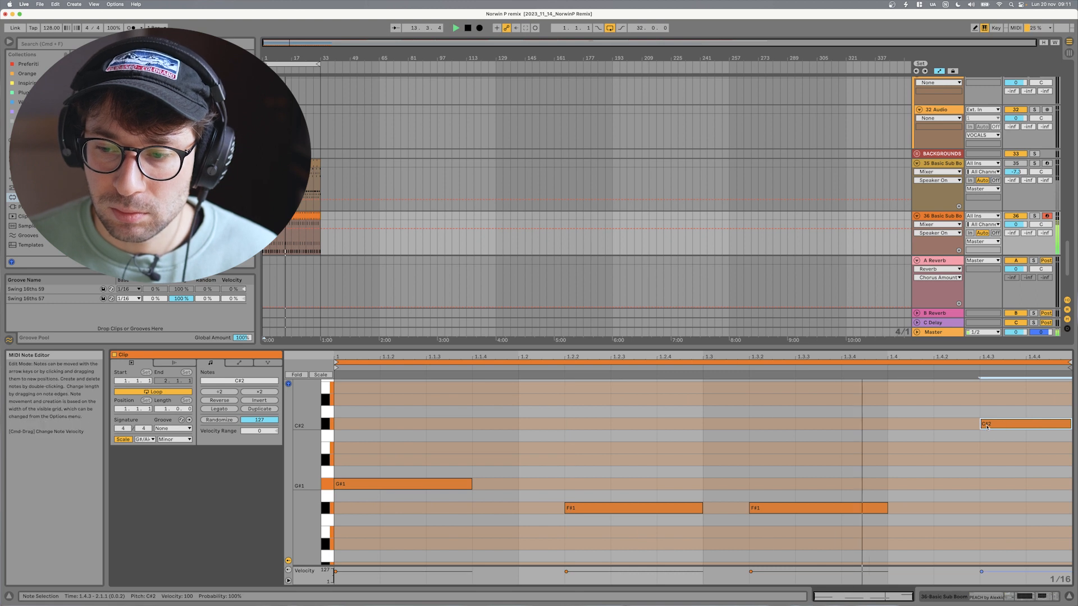
{"action": "left_click_drag", "start_coordinate": [981, 424], "coordinate": [1021, 422]}
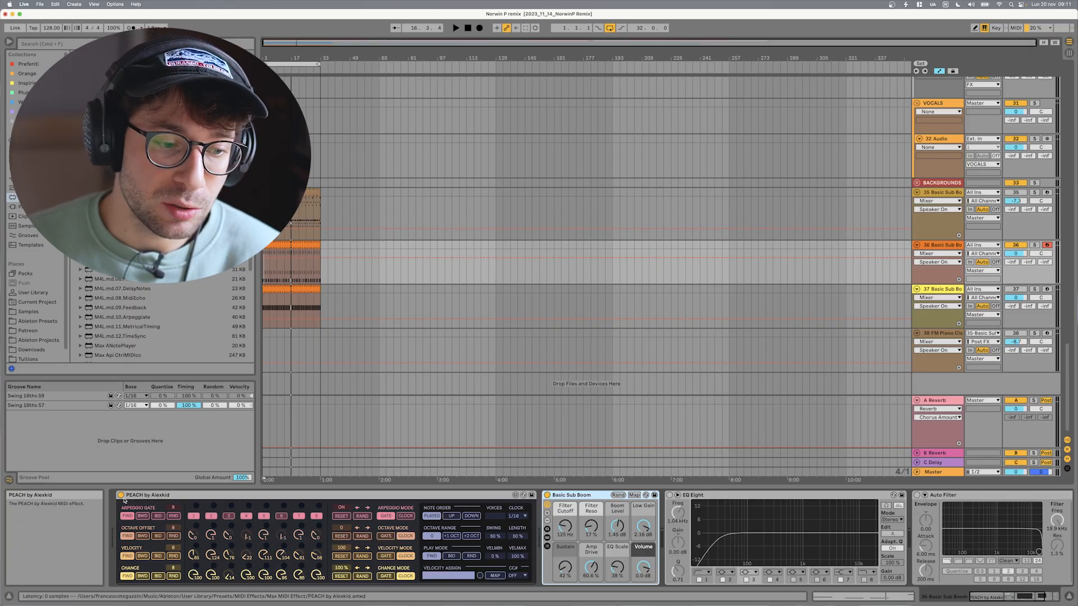
Step: Bypass the PEACH device and solo track 36 to listen to the plain bass notes
{"action": "left_click", "coordinate": [121, 495]}
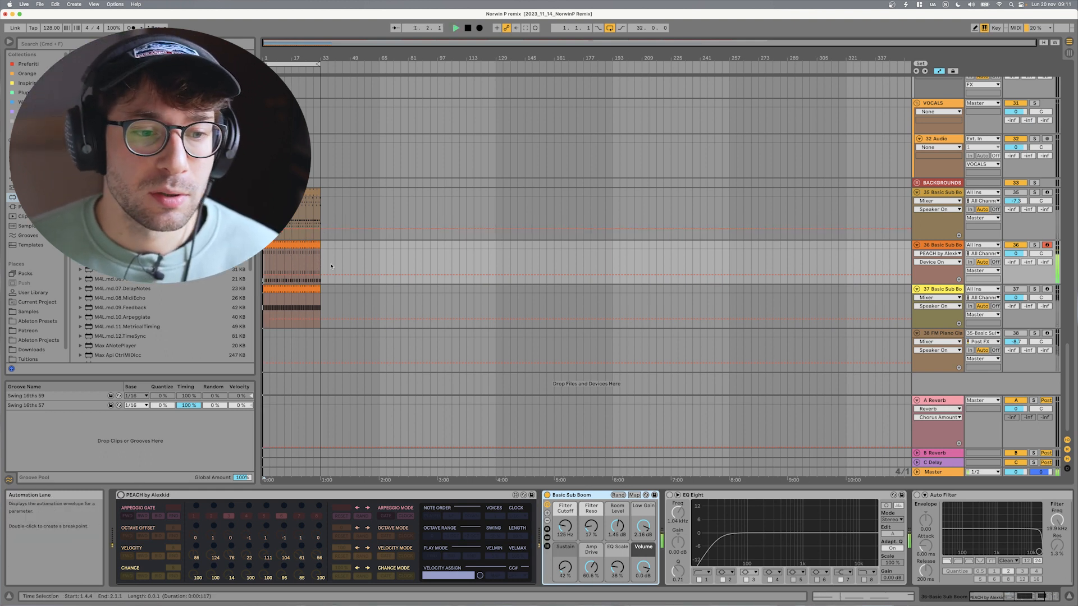
{"action": "left_click", "coordinate": [1034, 246]}
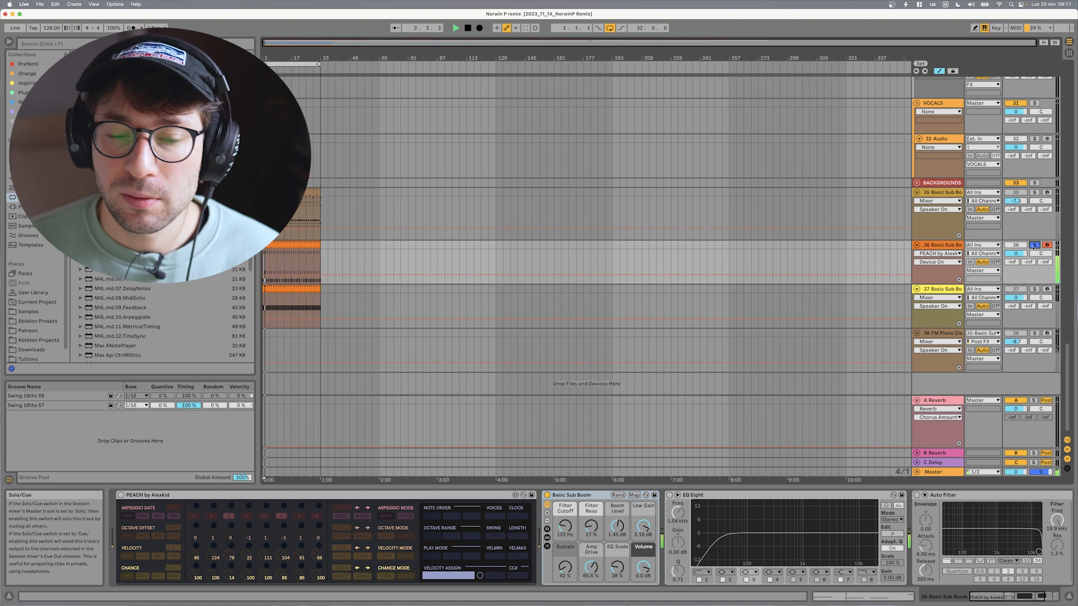
{"action": "key", "text": "space"}
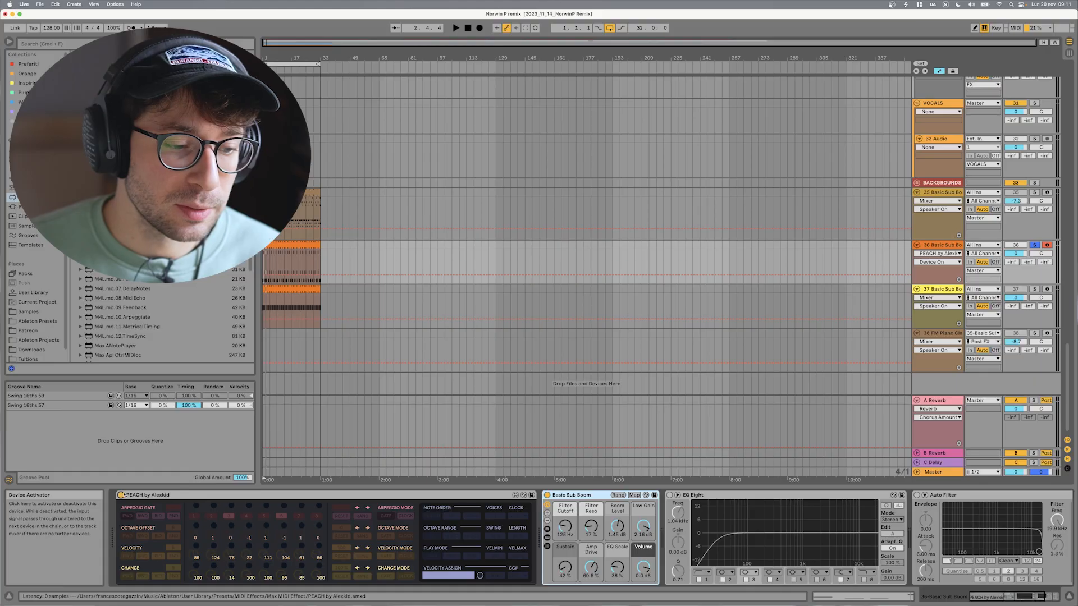
Step: Reactivate PEACH, restart playback and toggle step 3 of its arpeggio gate
{"action": "left_click", "coordinate": [120, 495]}
{"action": "key", "text": "space"}
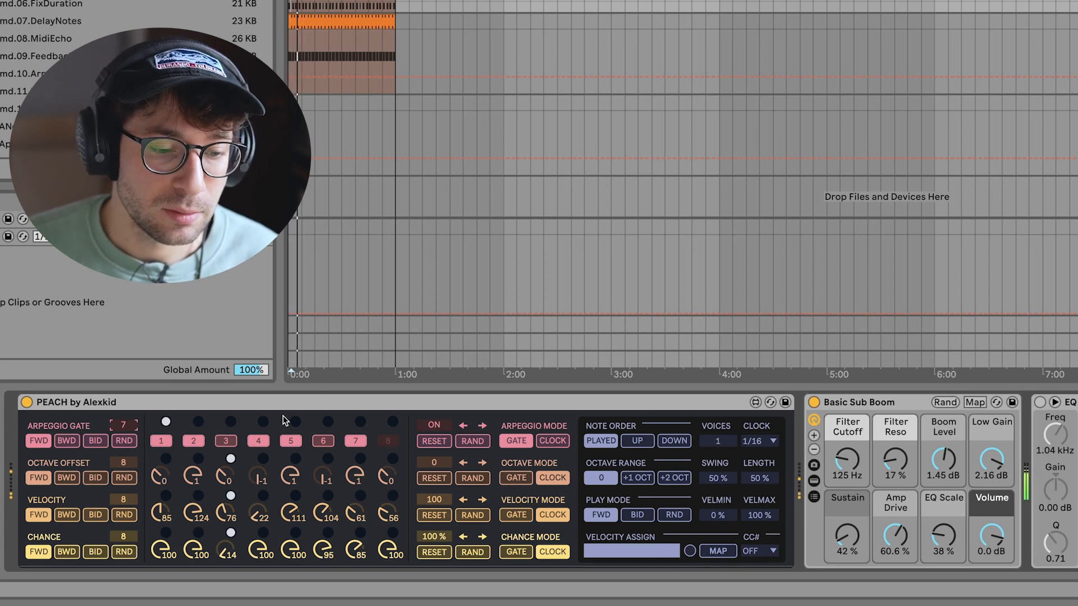
{"action": "left_click", "coordinate": [218, 439]}
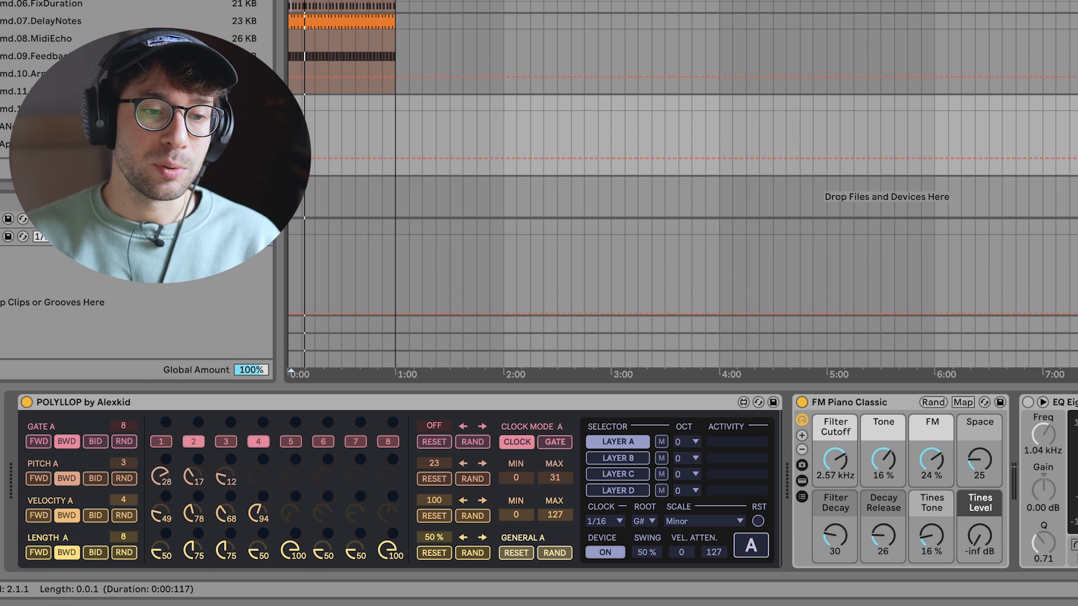
Step: Go to the FM Piano track and randomize POLYLLOP's Layer A gate steps and pitches, with a minimum pitch of 13
{"action": "left_click", "coordinate": [491, 259]}
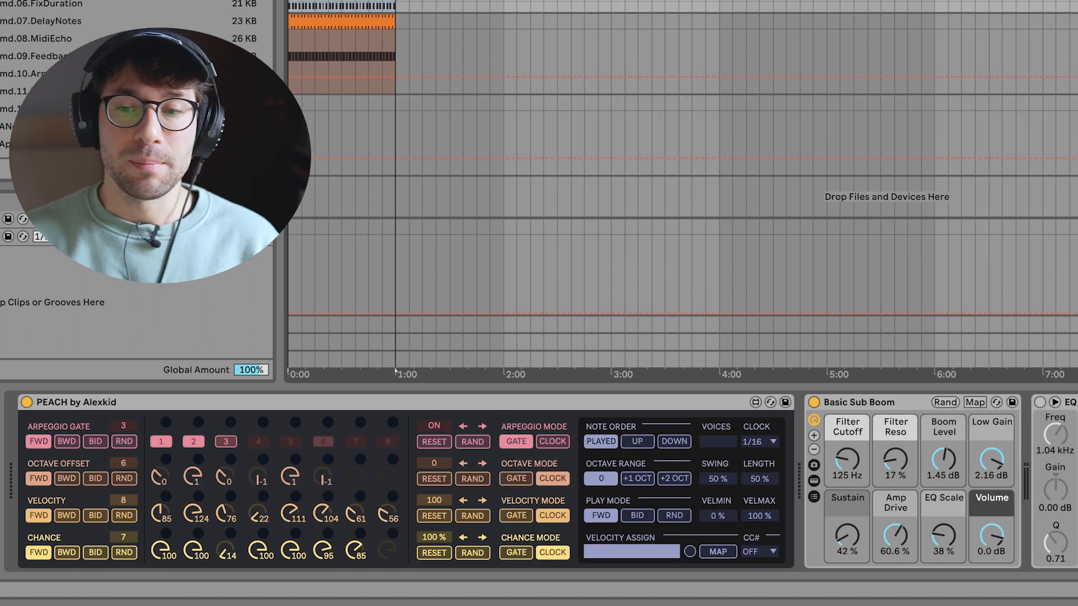
{"action": "left_click", "coordinate": [1074, 121]}
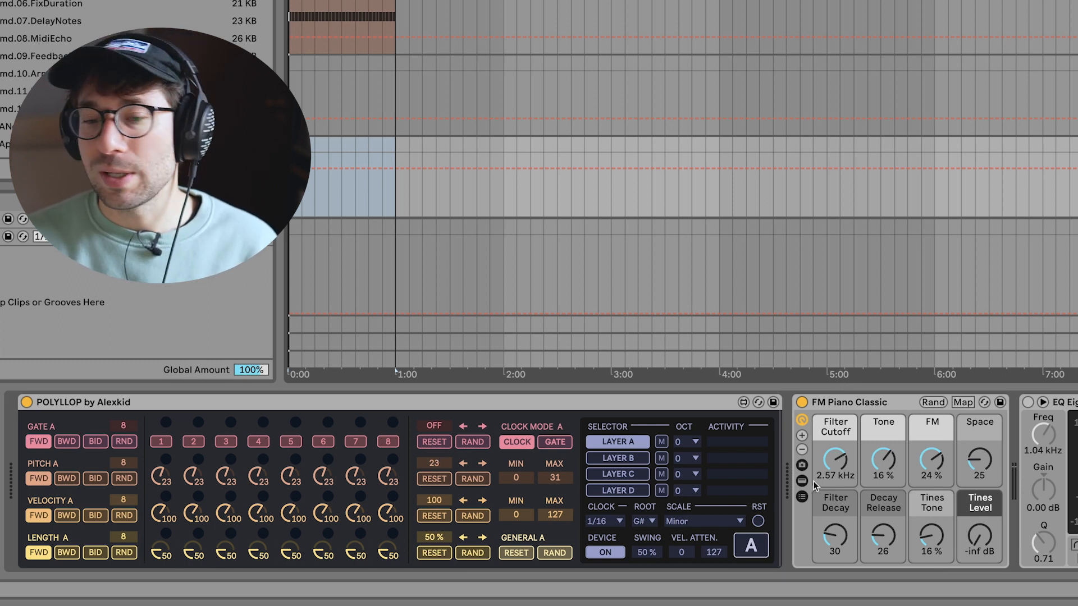
{"action": "left_click", "coordinate": [475, 442]}
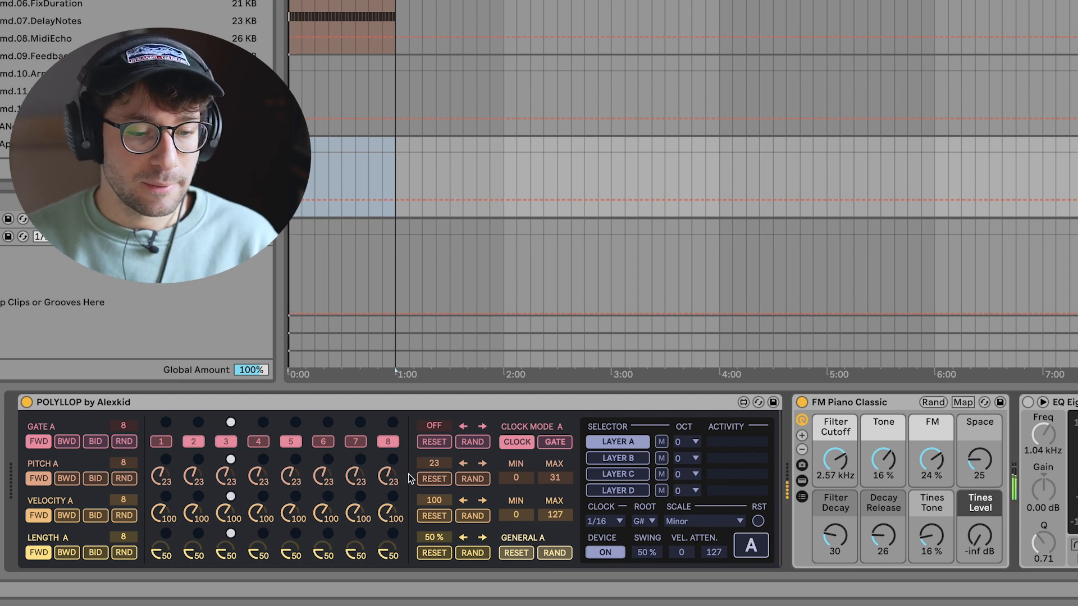
{"action": "left_click", "coordinate": [463, 483]}
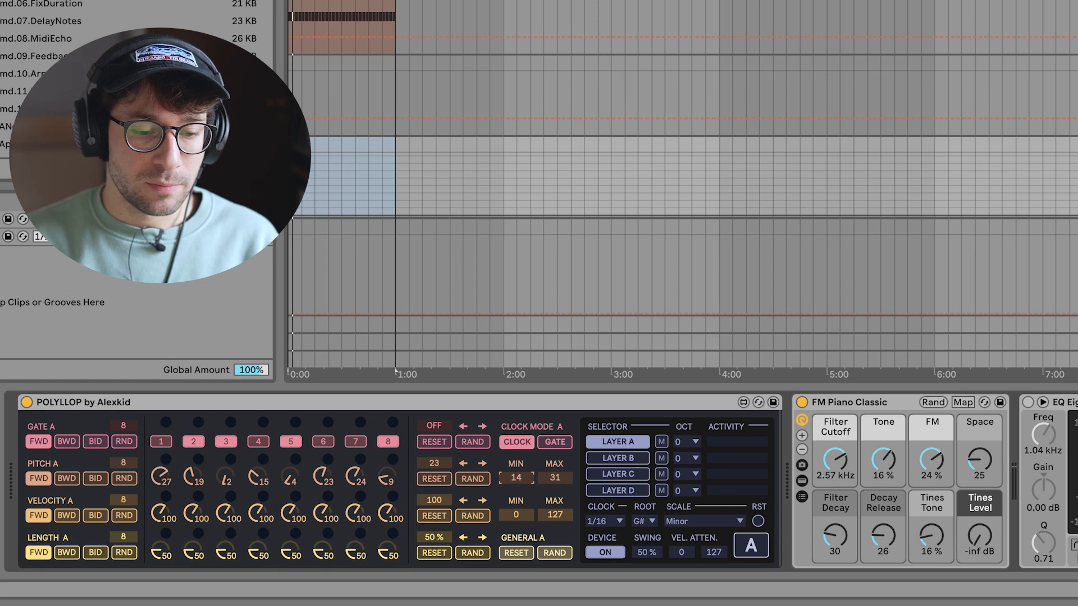
{"action": "left_click", "coordinate": [474, 480]}
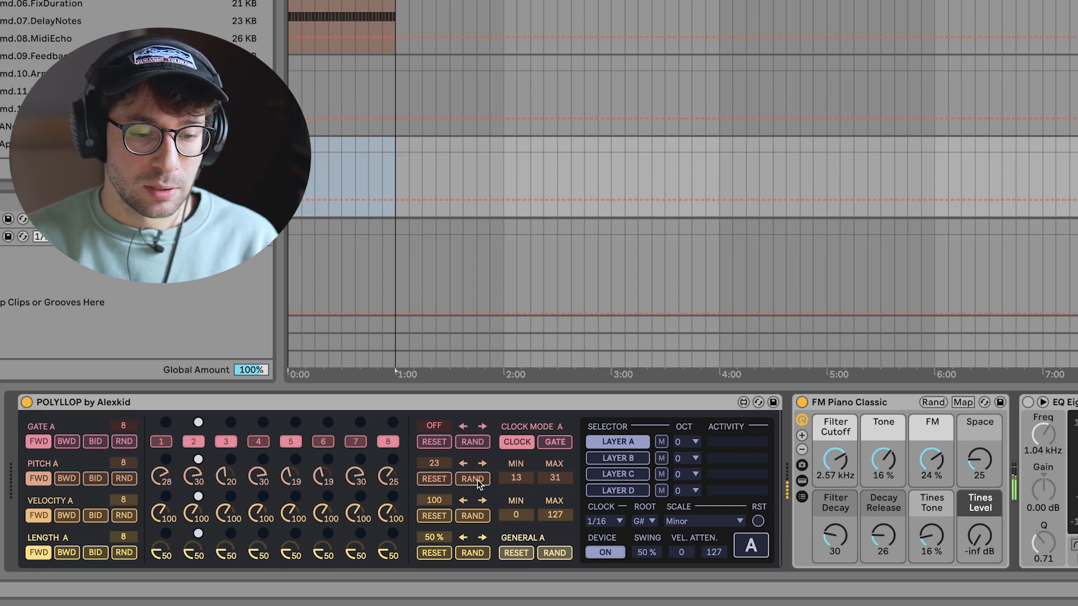
{"action": "left_click", "coordinate": [472, 481]}
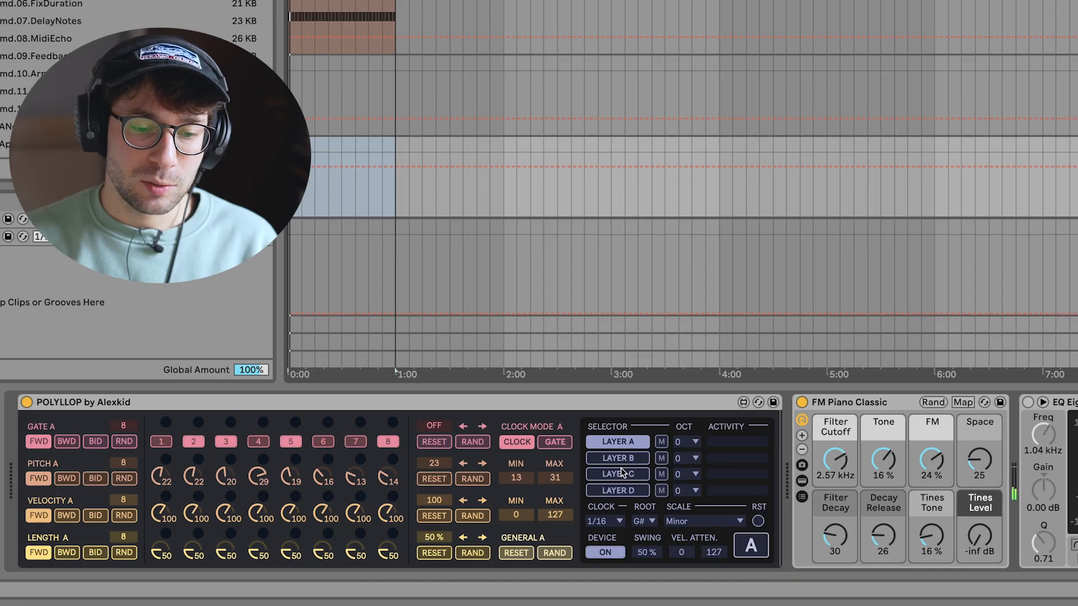
Step: Switch POLYLLOP to Layer B and randomize its gate steps, pitches and note lengths
{"action": "left_click", "coordinate": [617, 457]}
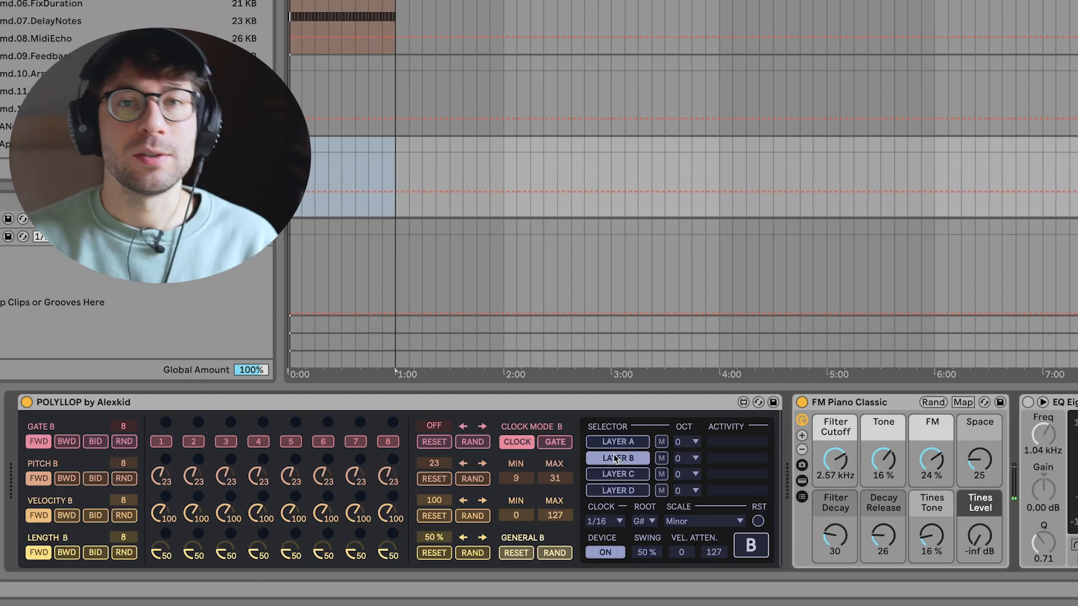
{"action": "left_click", "coordinate": [462, 443]}
{"action": "left_click", "coordinate": [473, 480]}
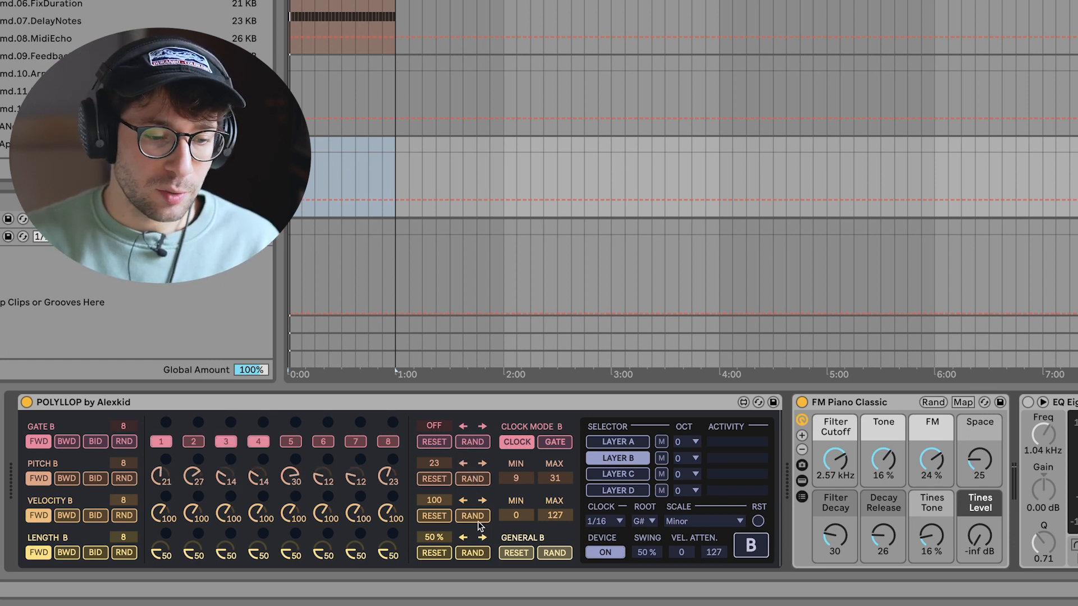
{"action": "left_click", "coordinate": [464, 553]}
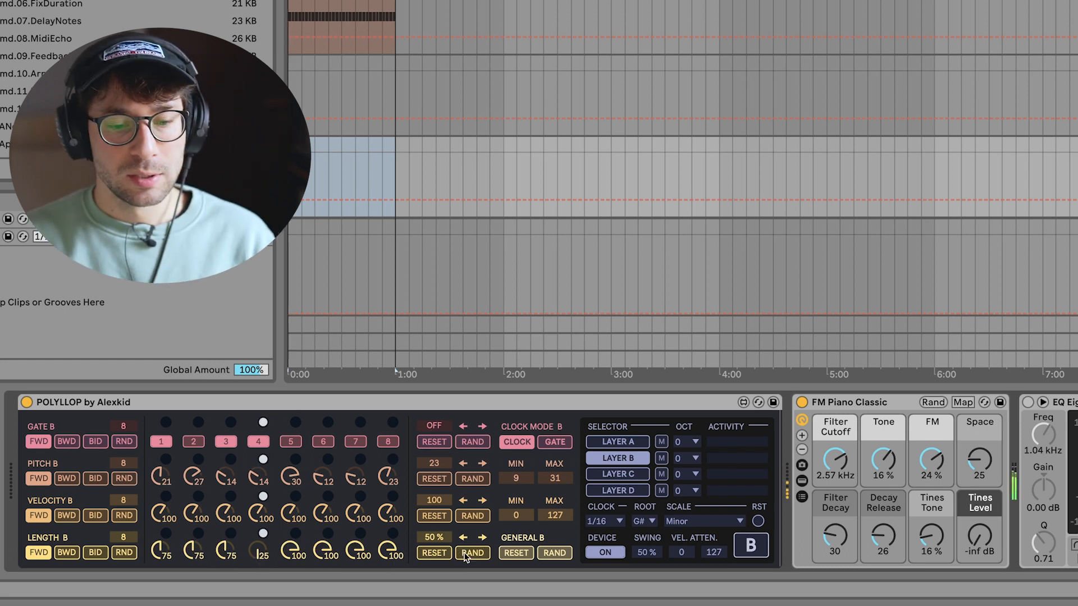
Step: Randomize Layer B's gate pattern again and set the note lengths of steps 5 to 8 to 25
{"action": "left_click", "coordinate": [661, 443]}
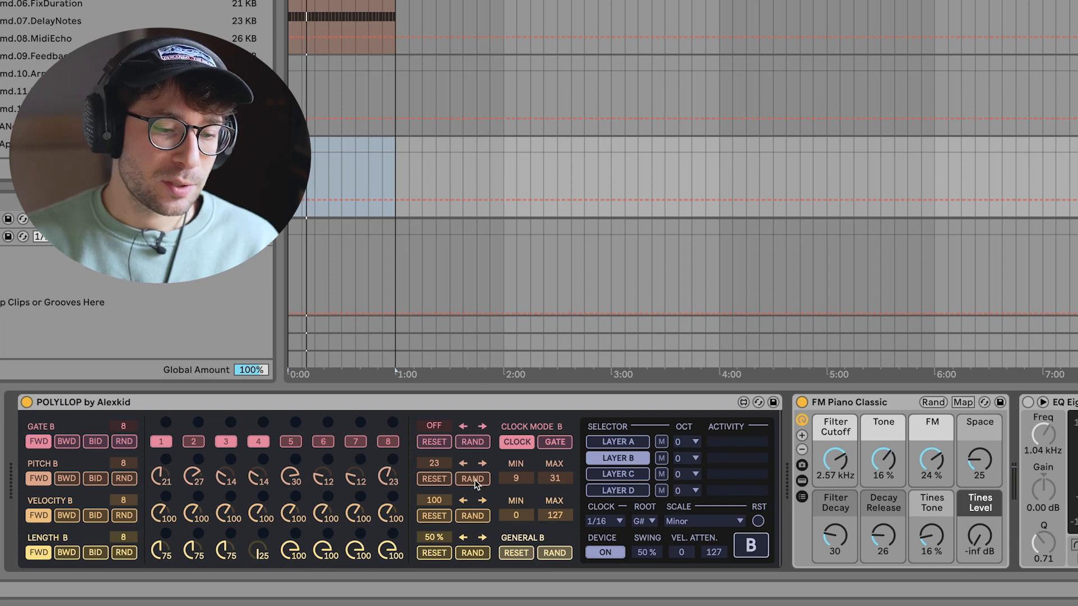
{"action": "left_click", "coordinate": [473, 443]}
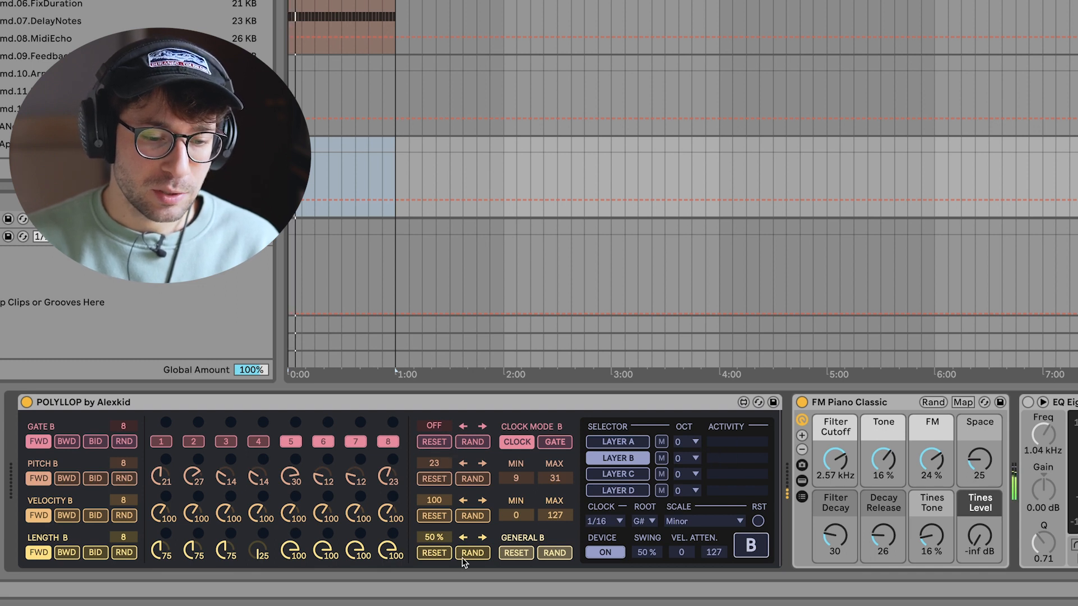
{"action": "left_click_drag", "start_coordinate": [390, 543], "coordinate": [358, 561]}
{"action": "mouse_move", "coordinate": [326, 551]}
{"action": "left_mouse_down"}
{"action": "mouse_move", "coordinate": [326, 562]}
{"action": "mouse_move", "coordinate": [293, 563]}
{"action": "left_mouse_up"}
{"action": "left_click_drag", "start_coordinate": [394, 550], "coordinate": [396, 555]}
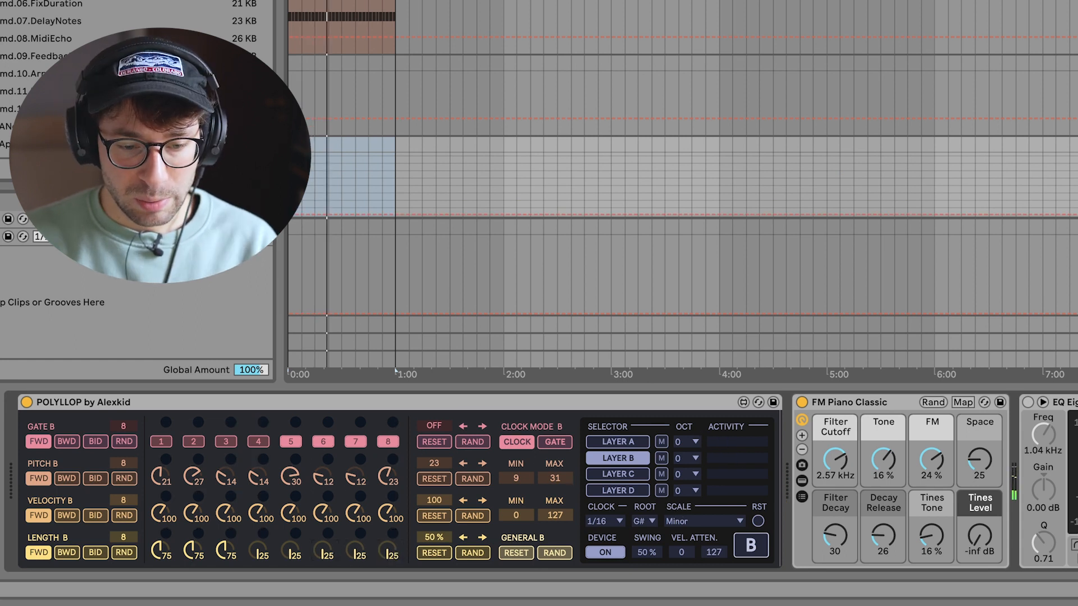
Step: Set Layer B's maximum pitch to 24, and set the pitch of Layer C's step 4 to 17
{"action": "left_click_drag", "start_coordinate": [555, 478], "coordinate": [555, 481]}
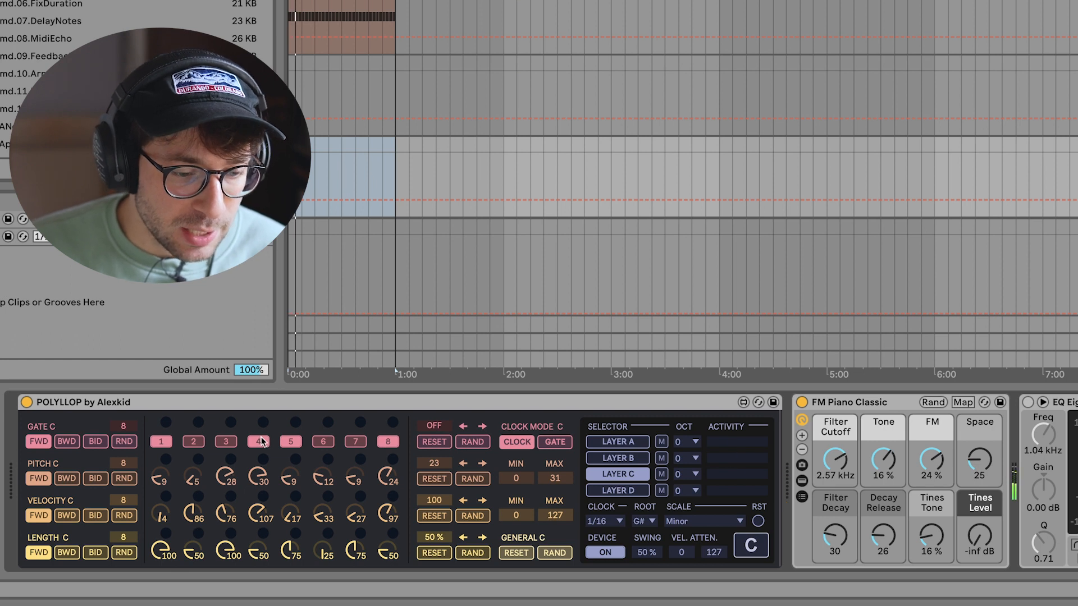
{"action": "left_click_drag", "start_coordinate": [261, 477], "coordinate": [261, 508]}
{"action": "key", "text": "space"}
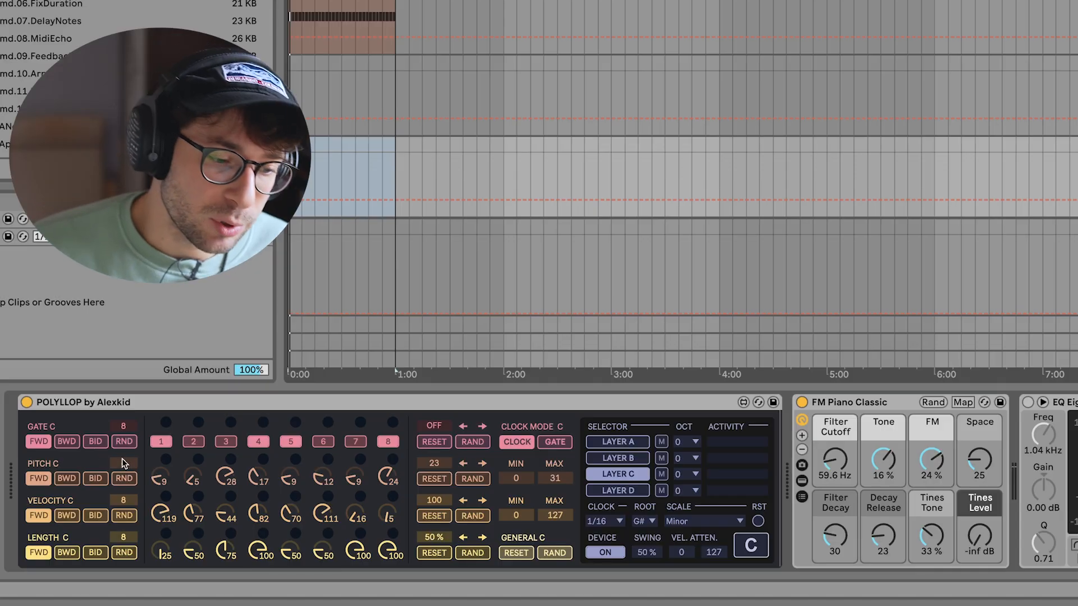
Step: Set Layer C's pitch sequence length to 6 steps and its gate sequence length to 7 steps
{"action": "left_click_drag", "start_coordinate": [122, 462], "coordinate": [123, 468]}
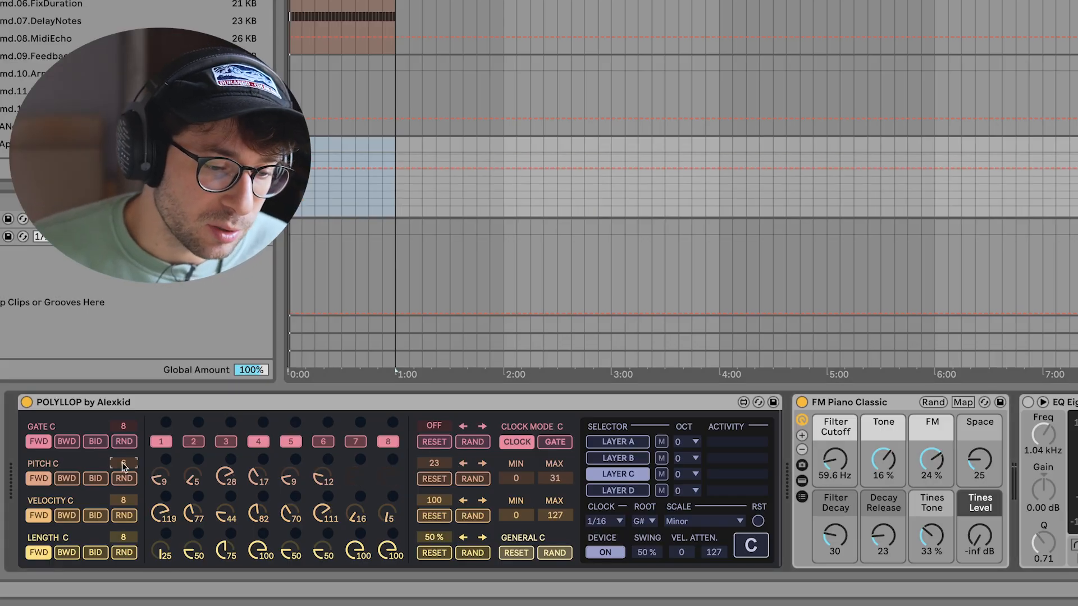
{"action": "left_click", "coordinate": [123, 426]}
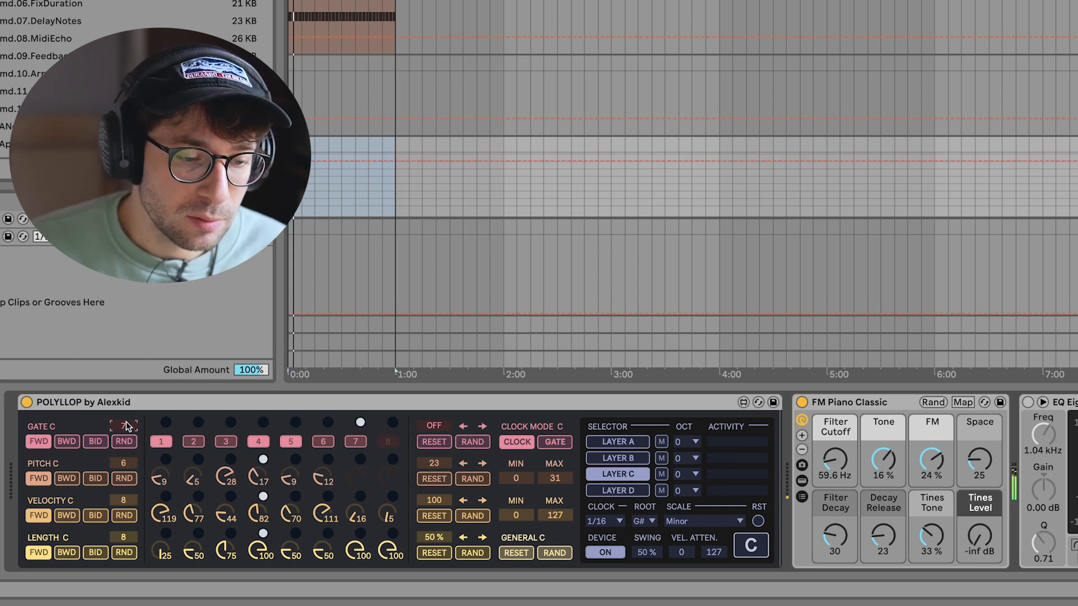
Step: Compare Layers B and C, and set Layer B's gate sequence length to 6 steps
{"action": "left_click", "coordinate": [611, 458]}
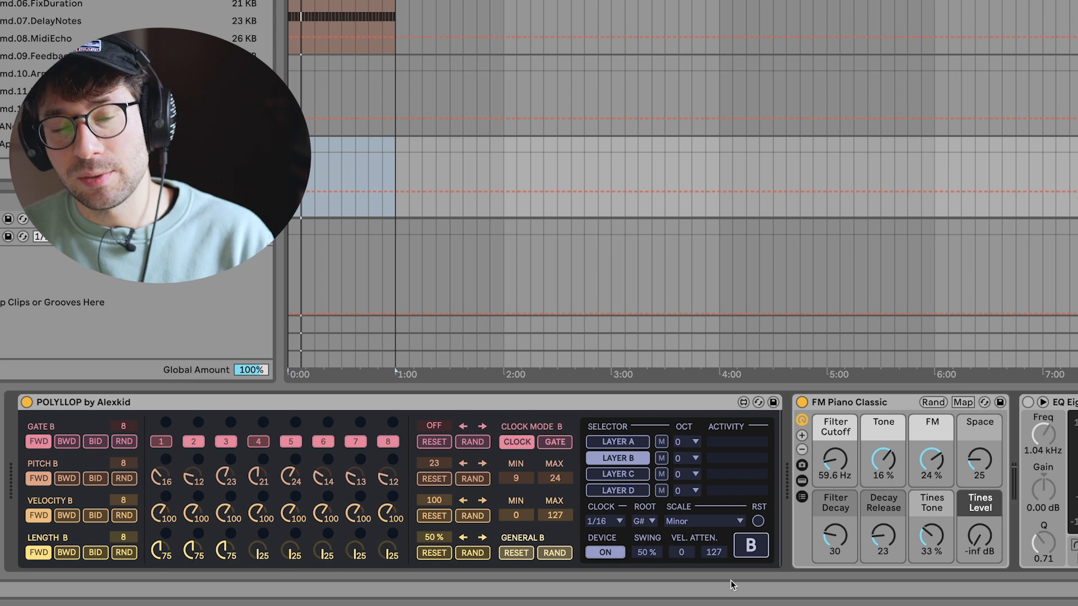
{"action": "left_click", "coordinate": [625, 476]}
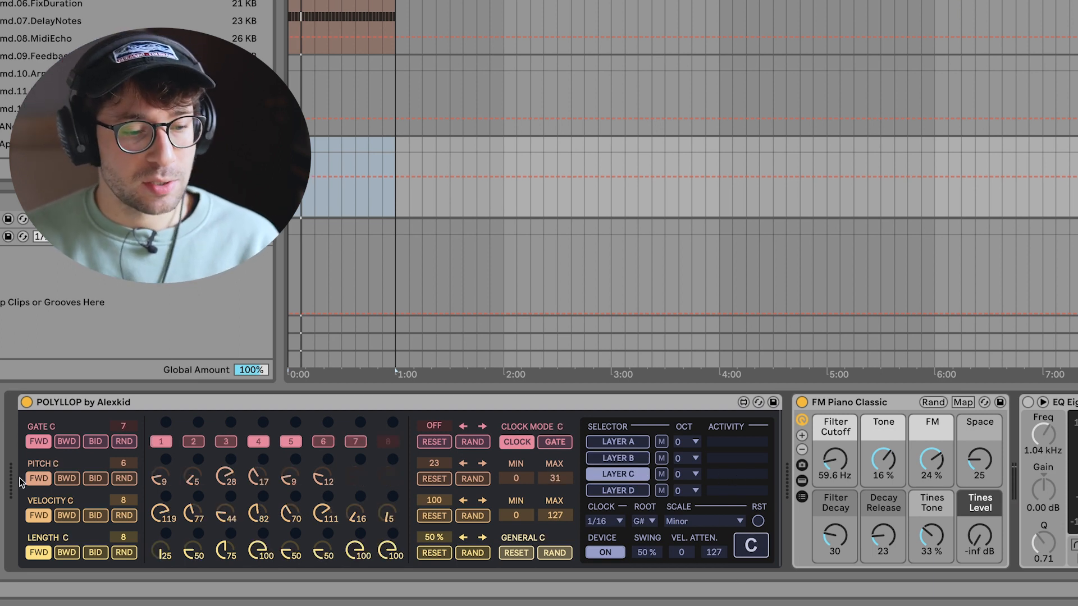
{"action": "left_click", "coordinate": [612, 457]}
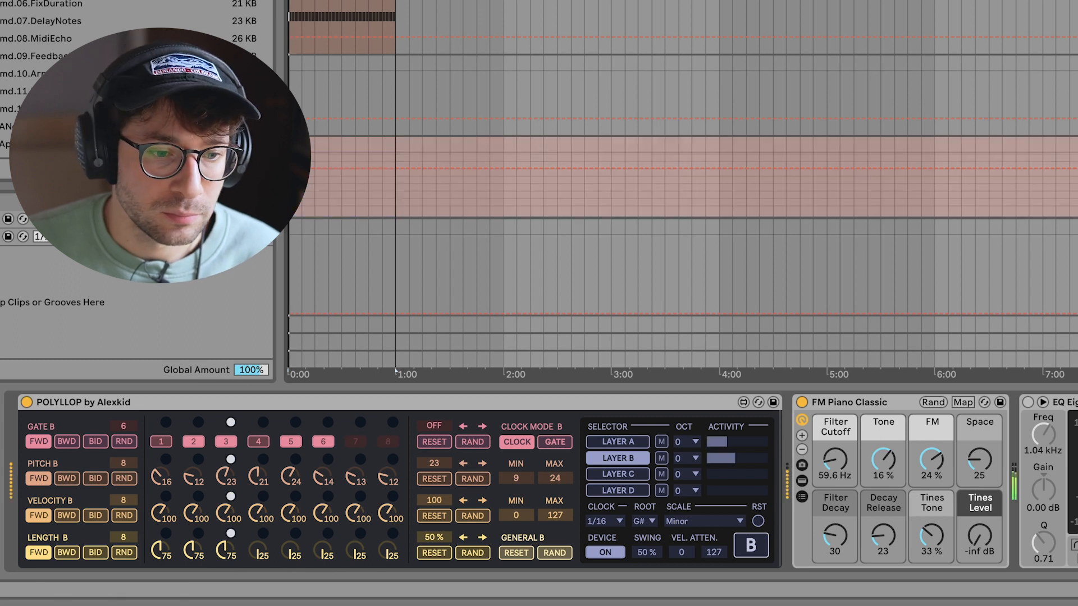
Step: Open the recorded FM Piano Classic clip in the note editor and move its loop start to bar 2
{"action": "scroll", "coordinate": [679, 190], "scroll_direction": "up", "scroll_amount": 5}
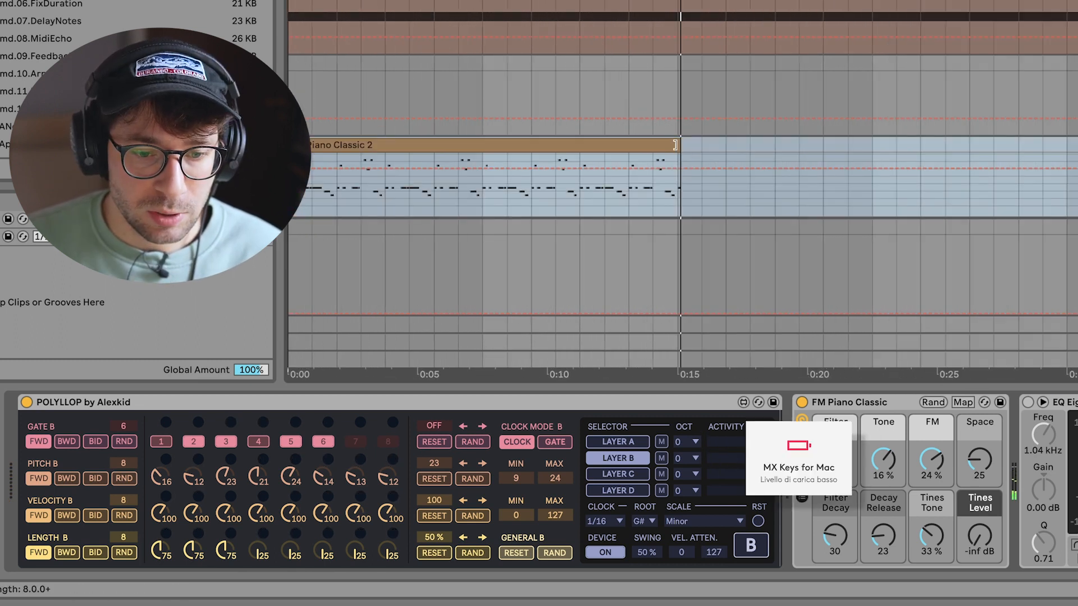
{"action": "double_click", "coordinate": [692, 149]}
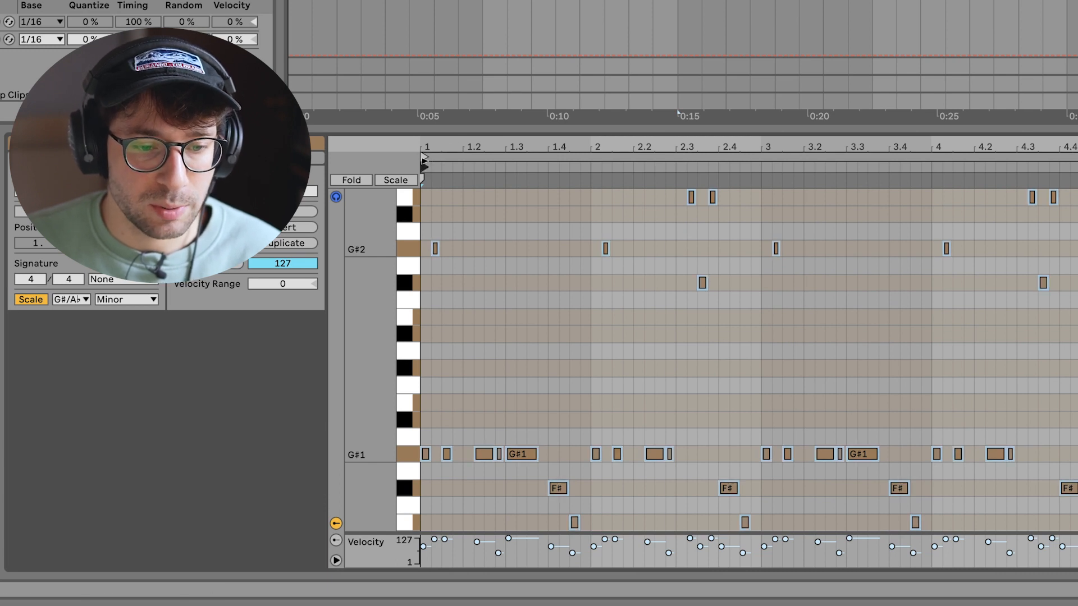
{"action": "left_click_drag", "start_coordinate": [423, 156], "coordinate": [593, 180]}
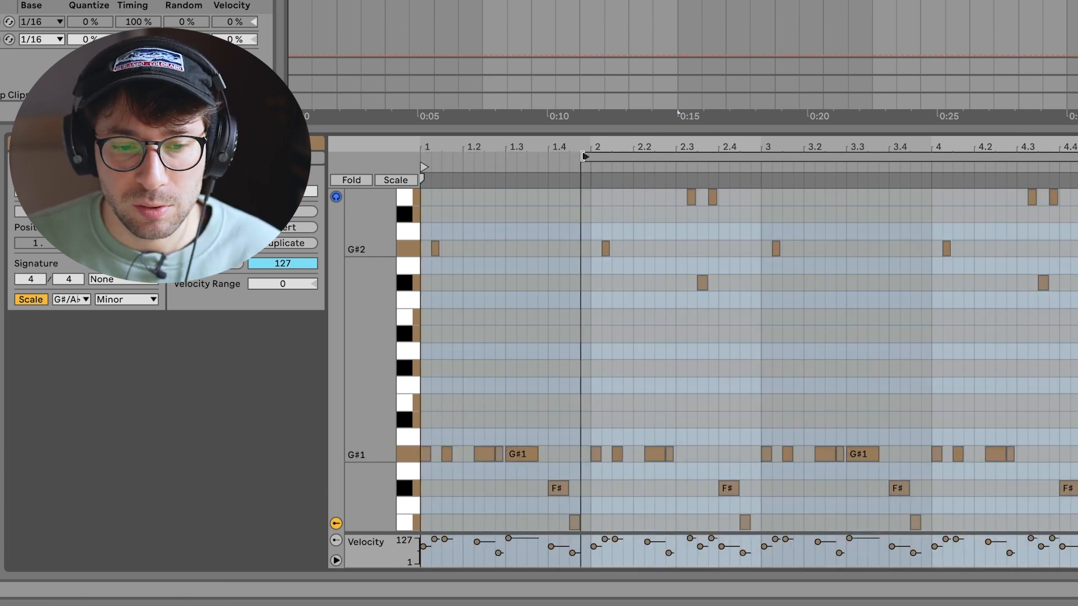